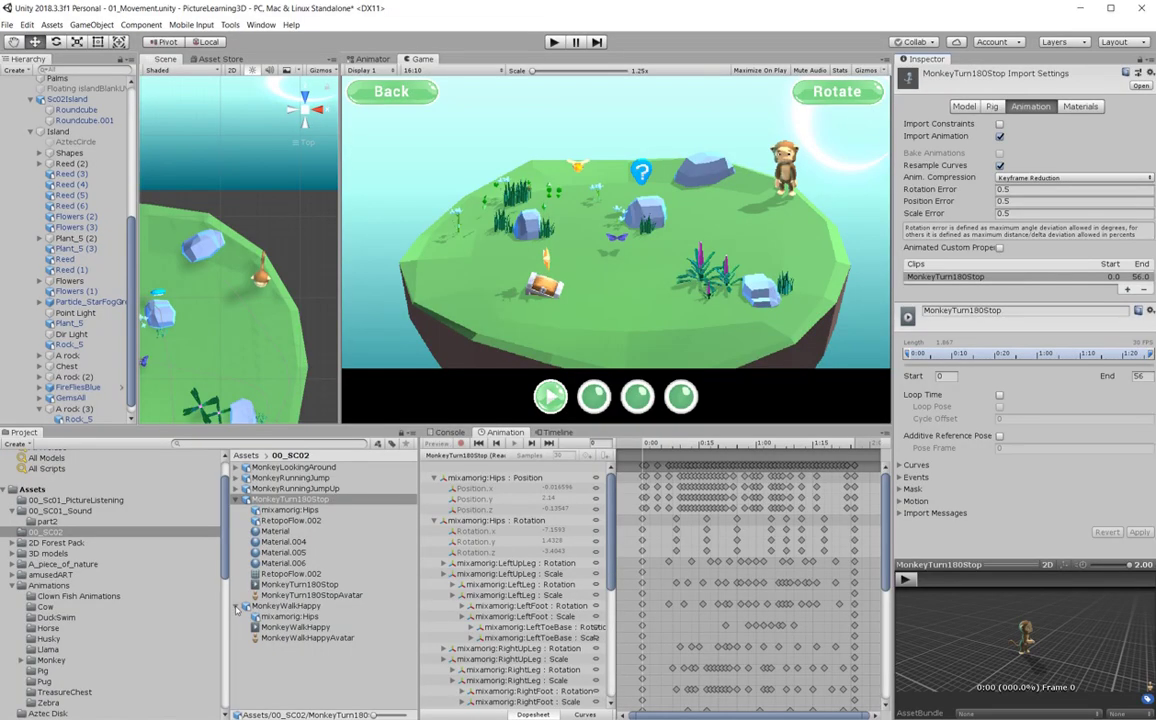
Collapse the MonkeyWalkHappy asset's contents in the Project window
click(237, 607)
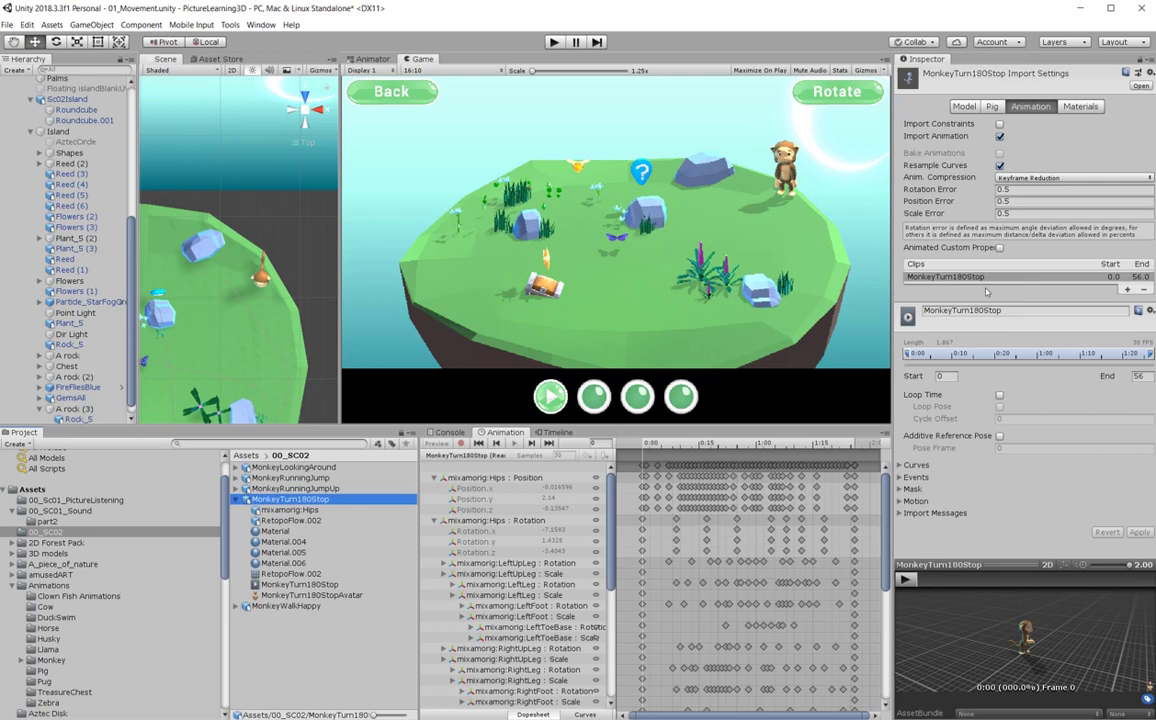
Set the MonkeyTurn180Stop rig root node to mixamorig:Hips, enable Optimize Game Objects, and apply
click(962, 107)
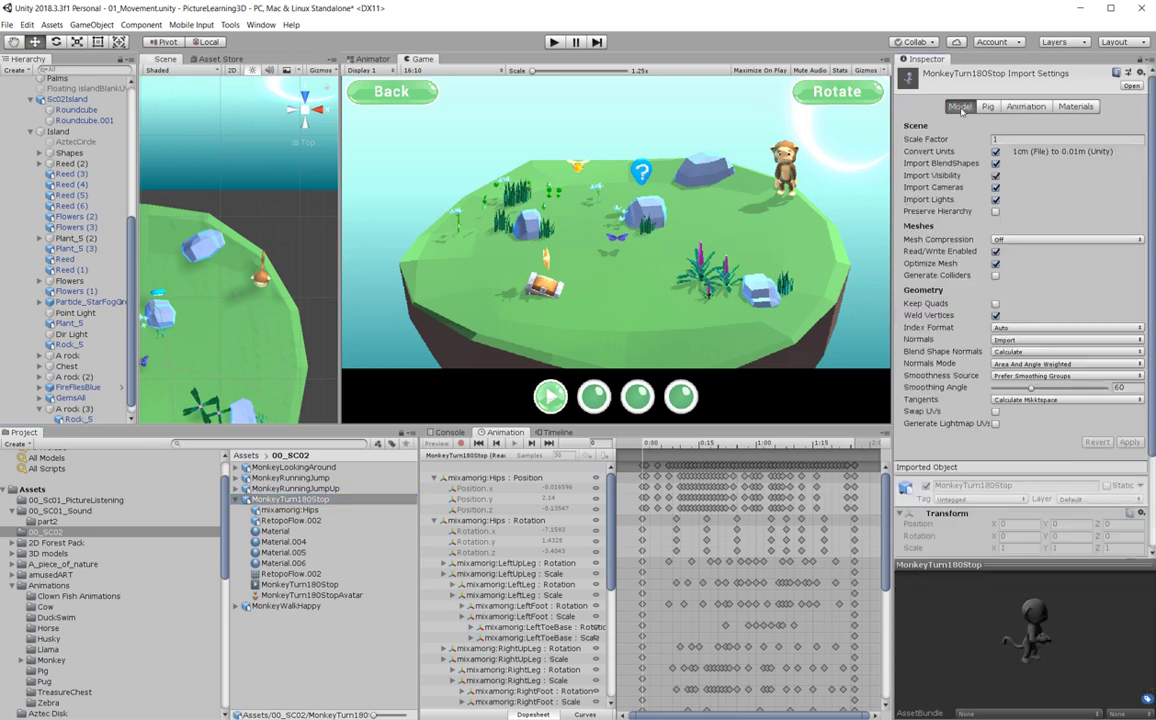
click(986, 107)
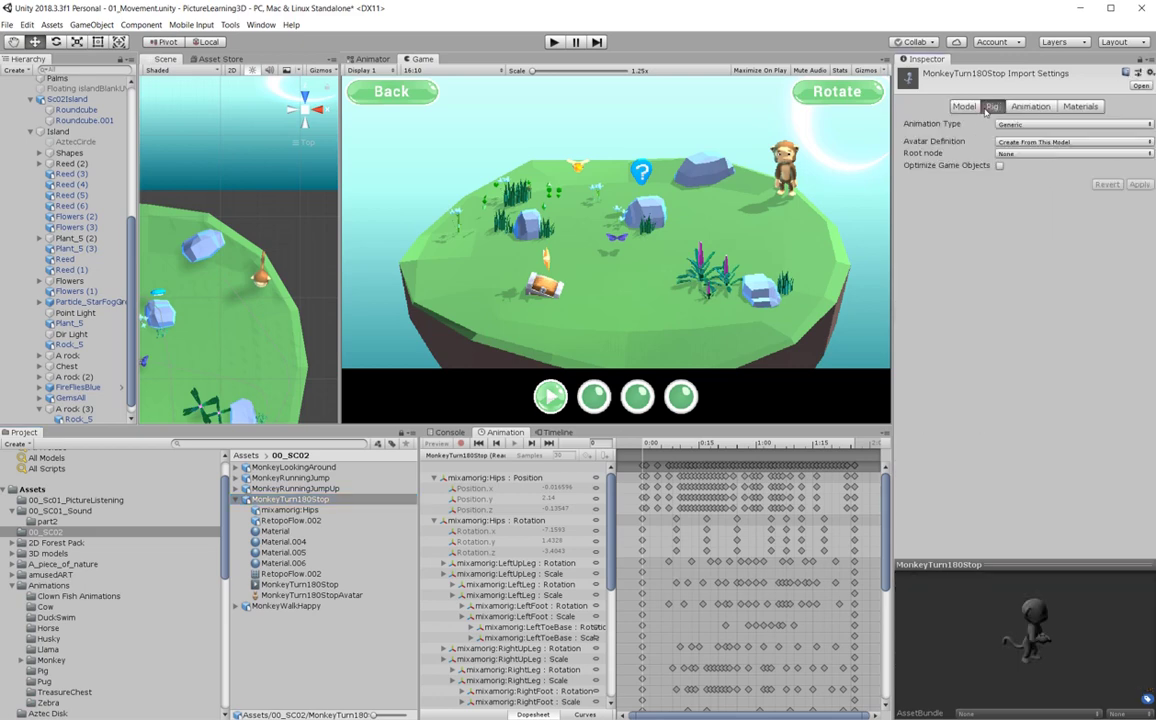
click(1002, 155)
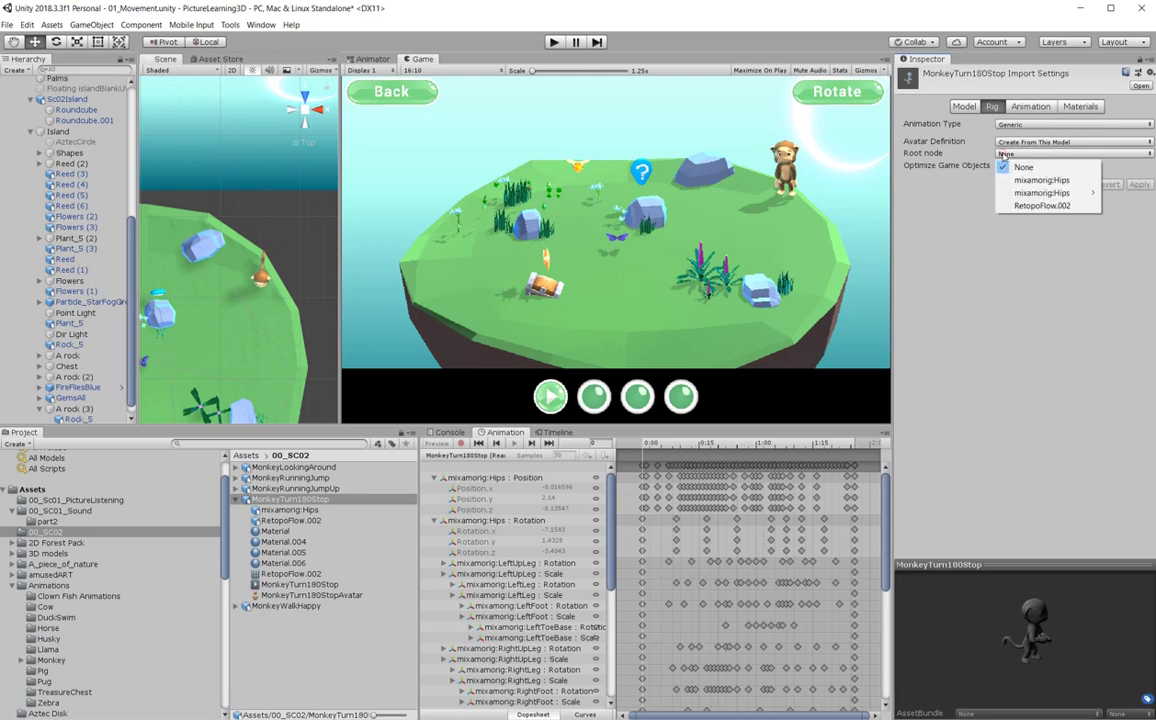
click(1033, 182)
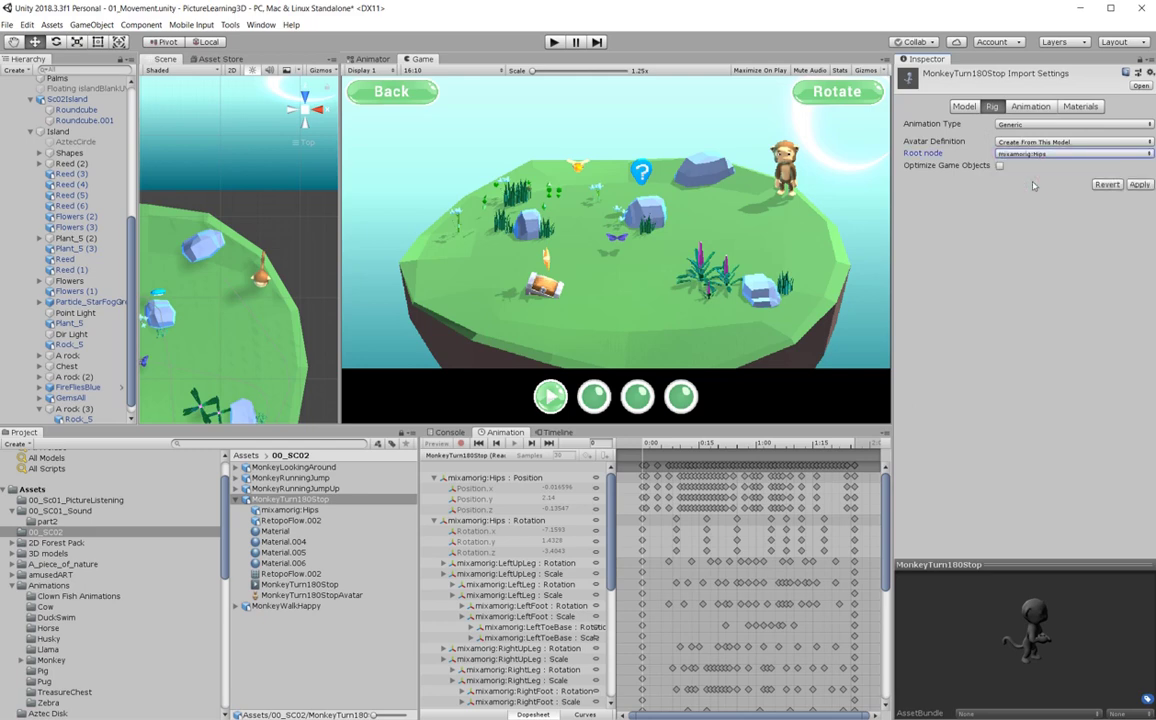
click(1000, 167)
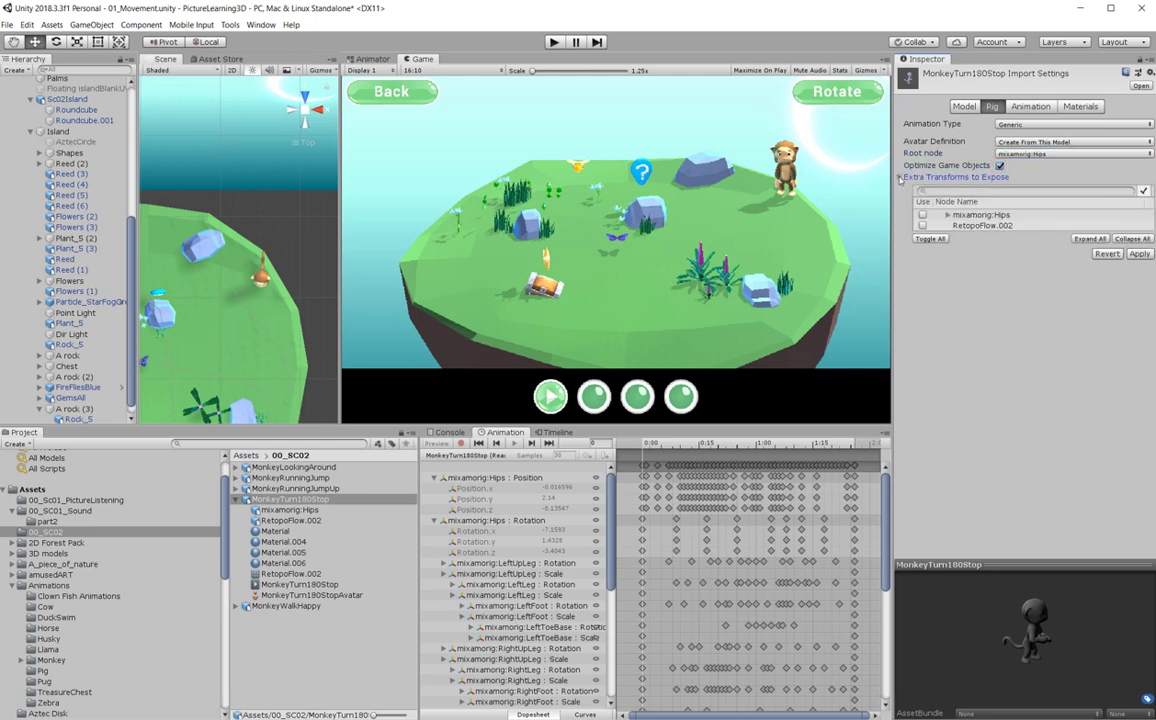
click(1137, 255)
click(1031, 107)
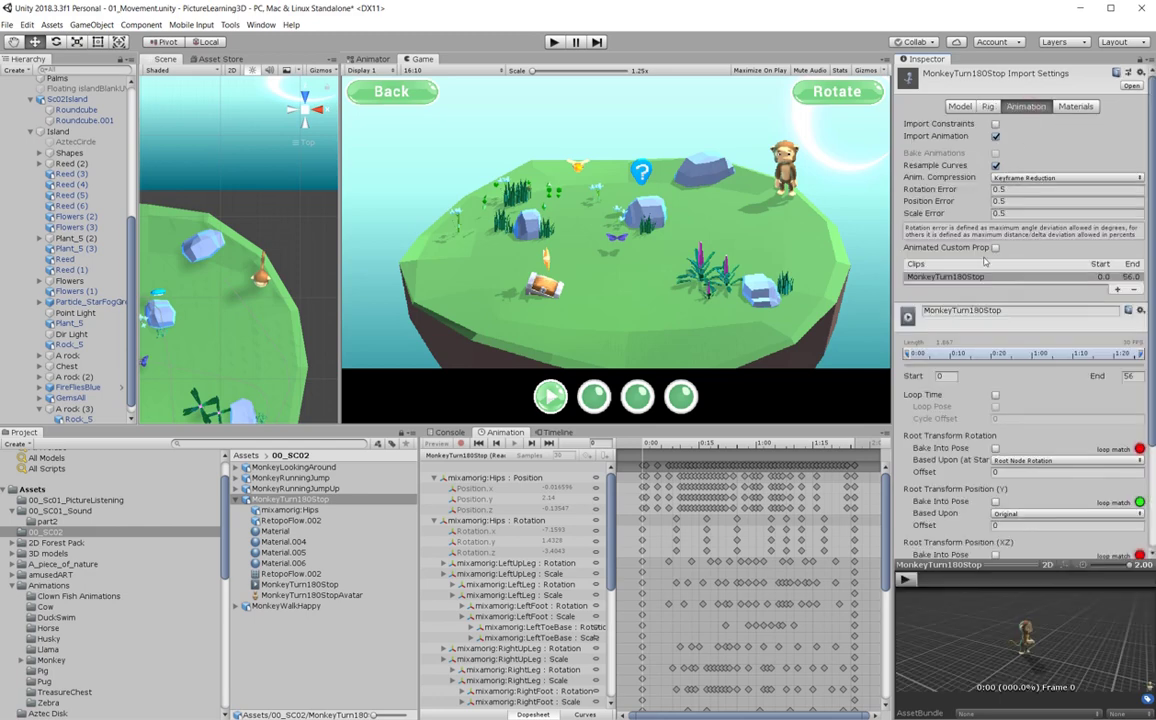
Base the clip's Root Transform Position (Y) on Root Node Position and apply the change
scroll(984, 260, down, 4)
scroll(984, 260, down, 3)
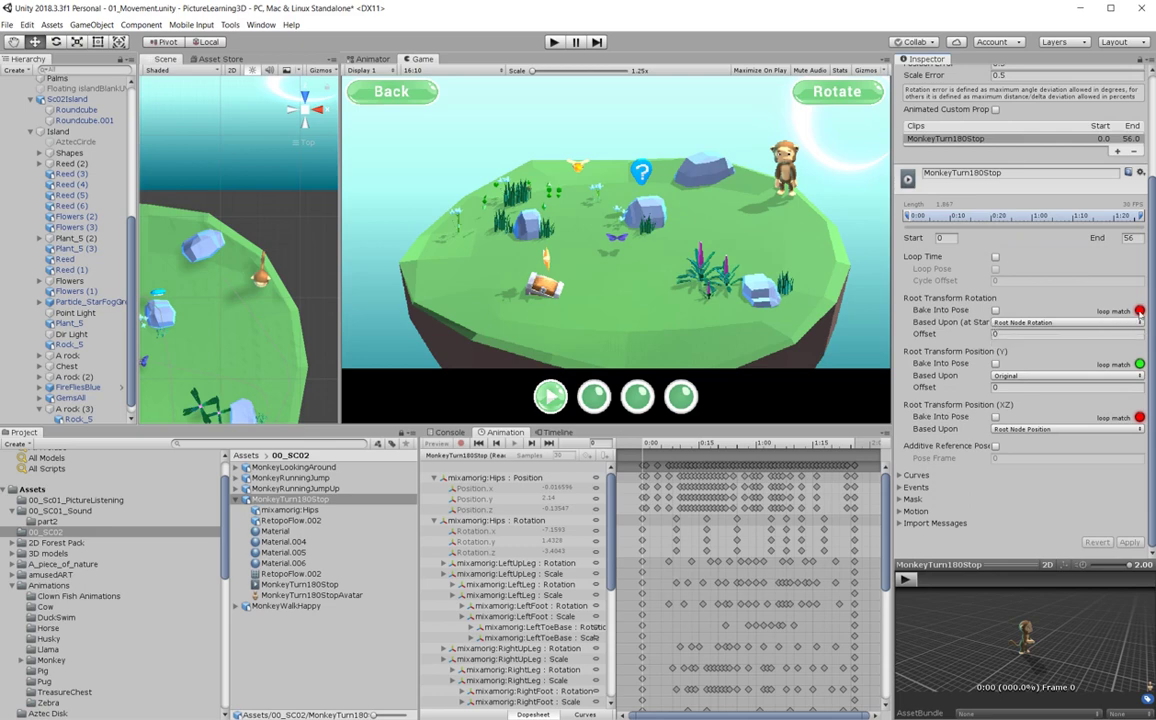
click(1061, 377)
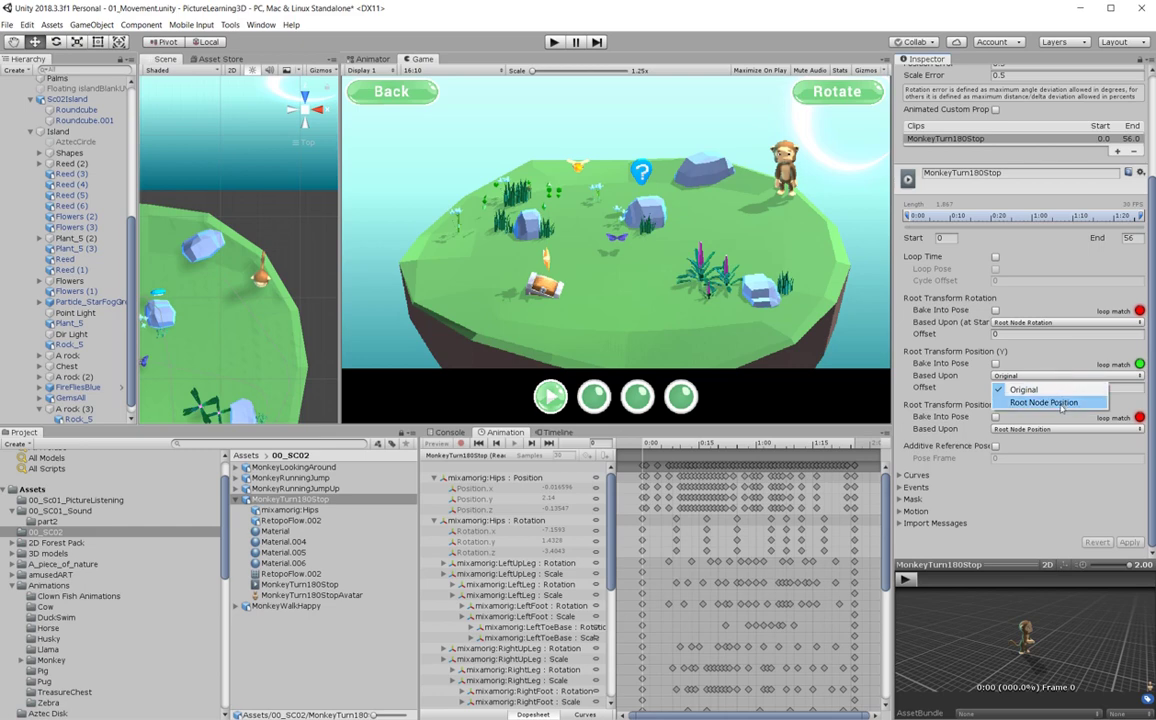
click(1061, 403)
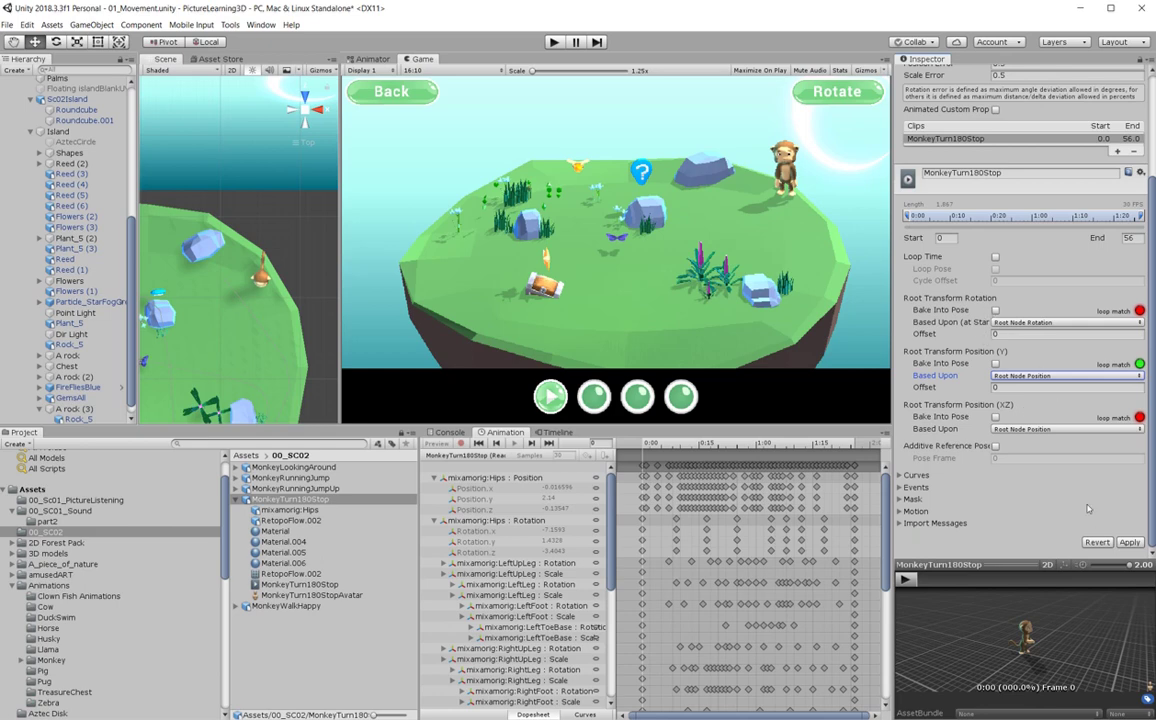
click(1129, 543)
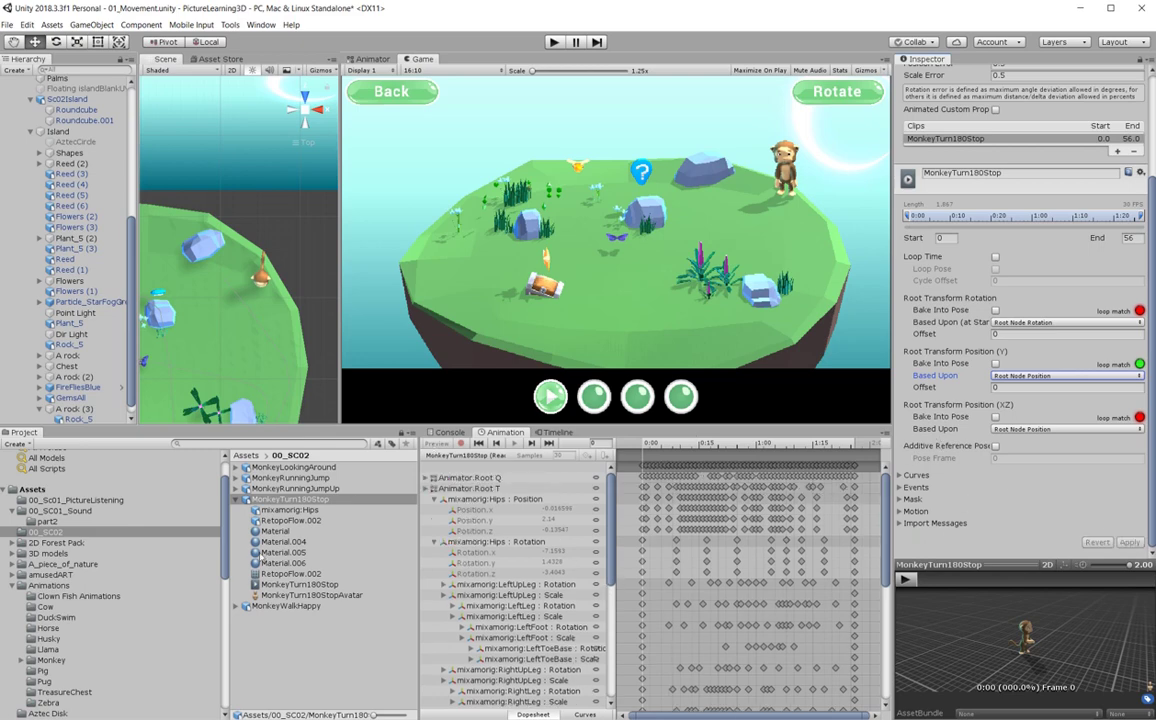
Drag the MonkeyTurn180Stop clip into the Animator graph as a new state
click(369, 60)
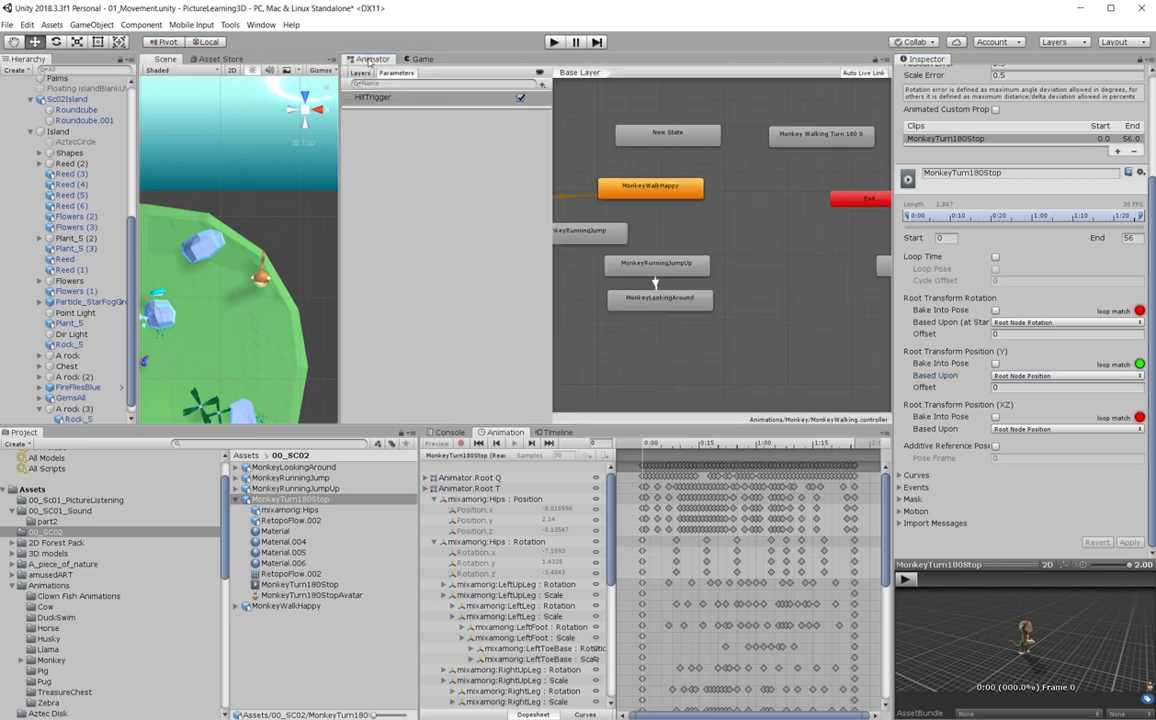
click(290, 584)
drag(286, 588, 687, 327)
Make a transition from MonkeyLookingAround to the MonkeyTurn180Stop state
click(687, 304)
right_click(688, 302)
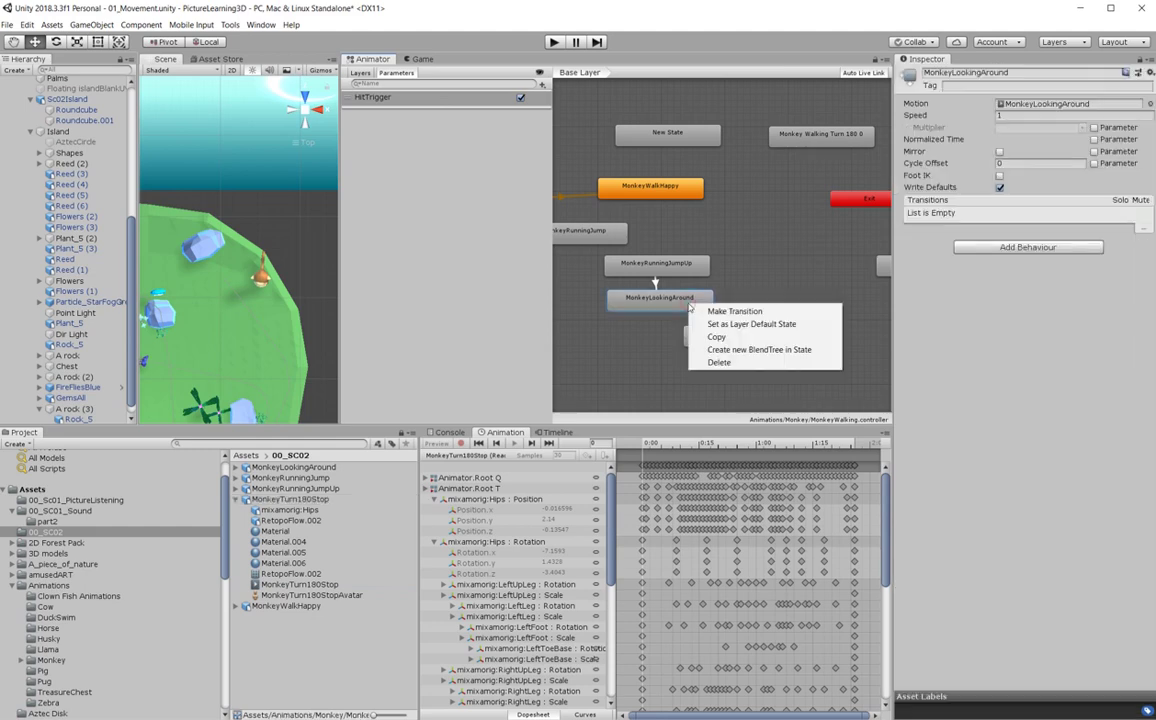
click(727, 311)
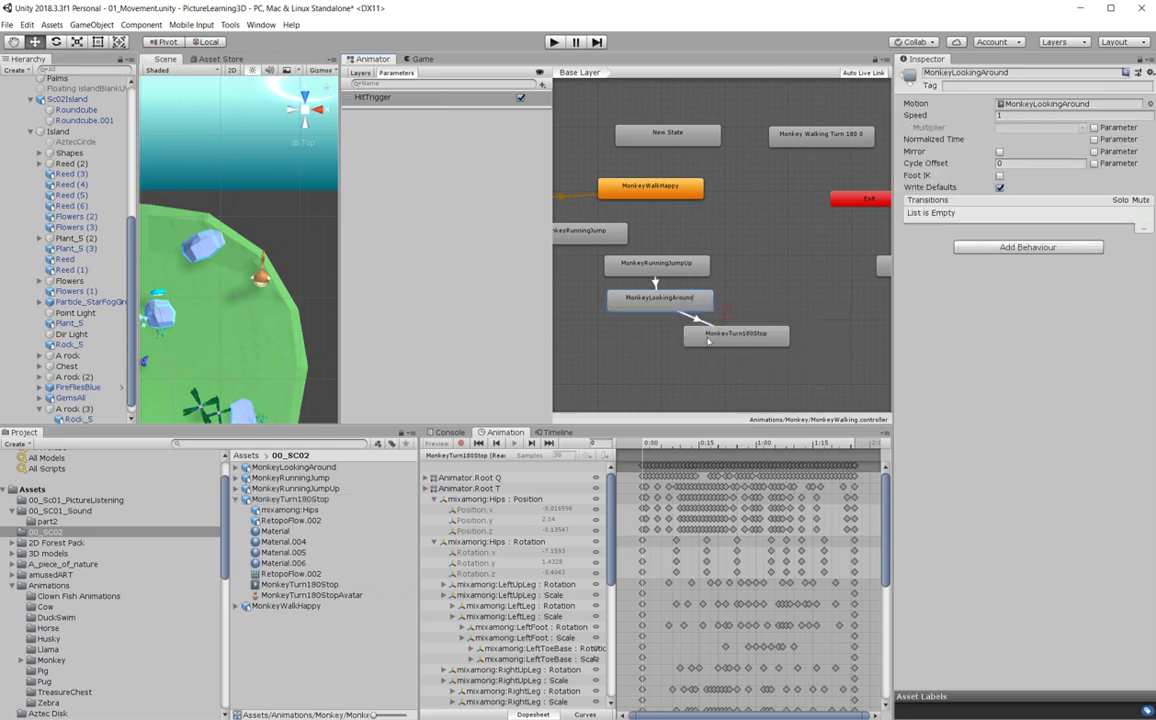
click(708, 340)
Enter Play mode to test the monkey's new turn animation
click(552, 43)
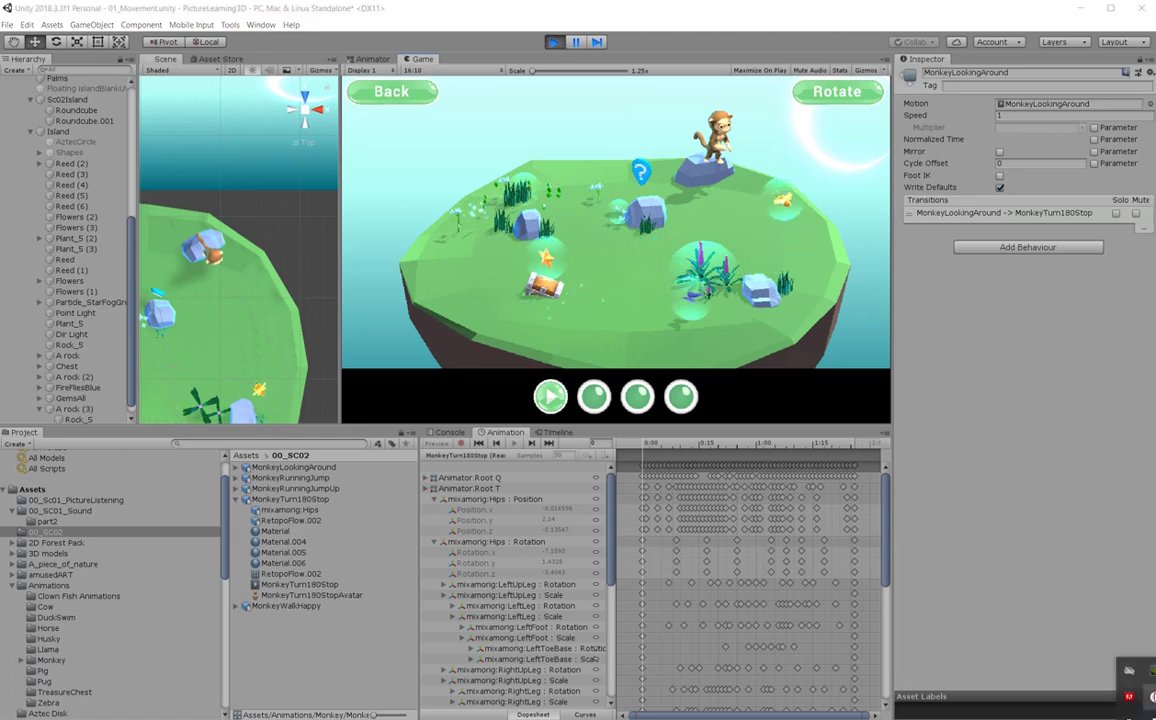
Stop Play mode and bring up the MonkeyTurn180Stop model's import settings
click(554, 42)
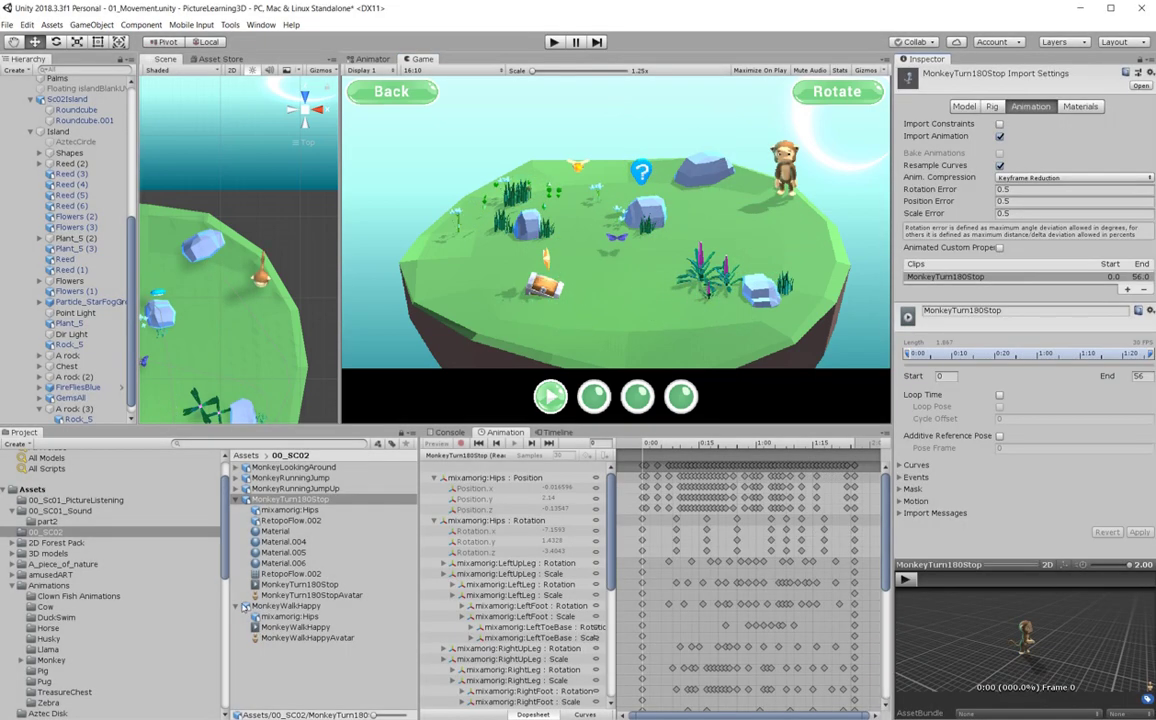
click(237, 611)
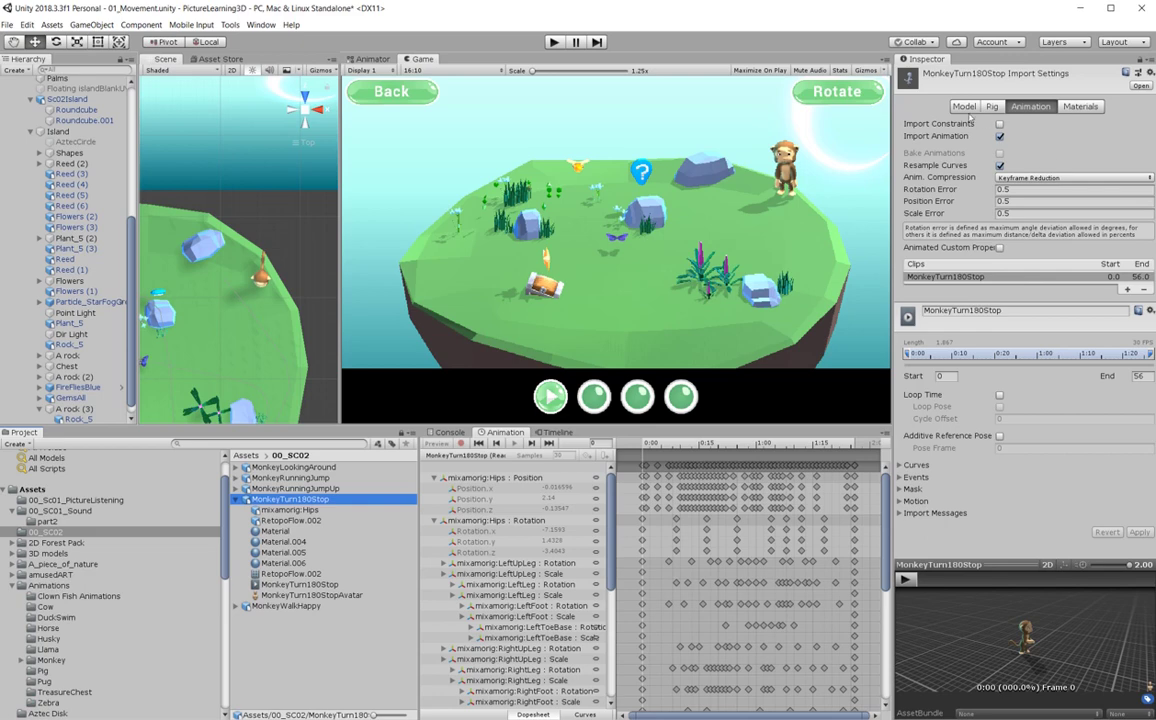
click(961, 108)
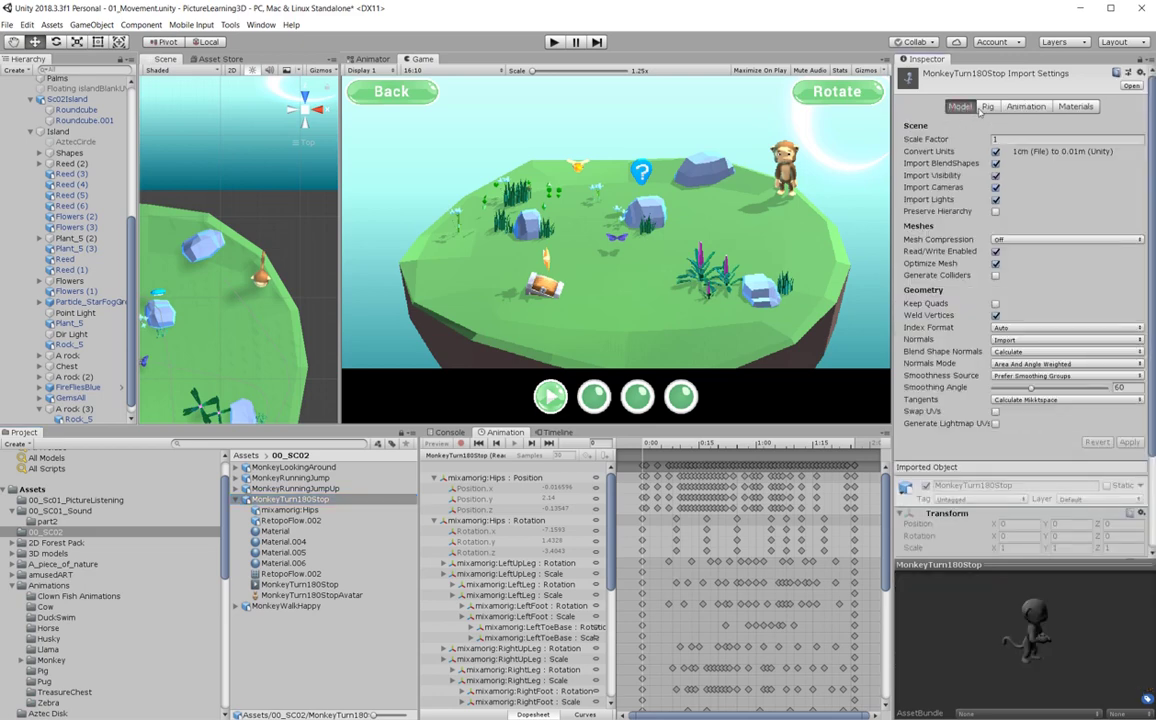
Set the rig root node to mixamorig:Hips, optimize game objects, expose mixamorig:Hips, and apply
click(986, 109)
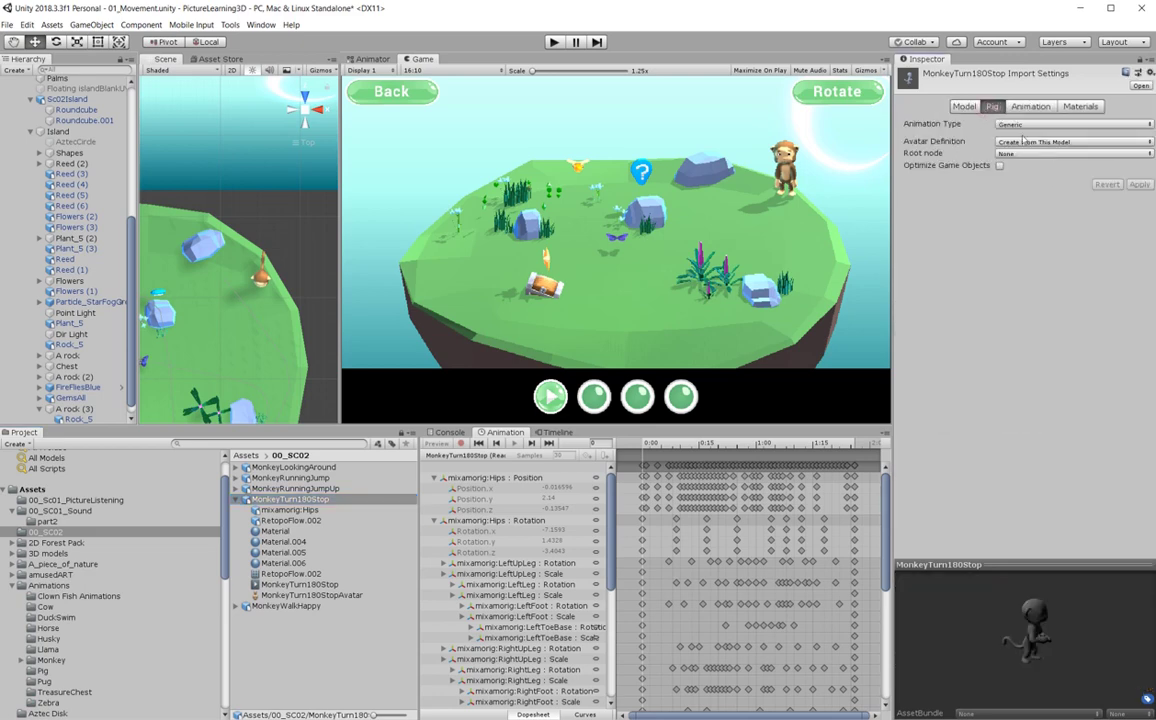
click(1002, 155)
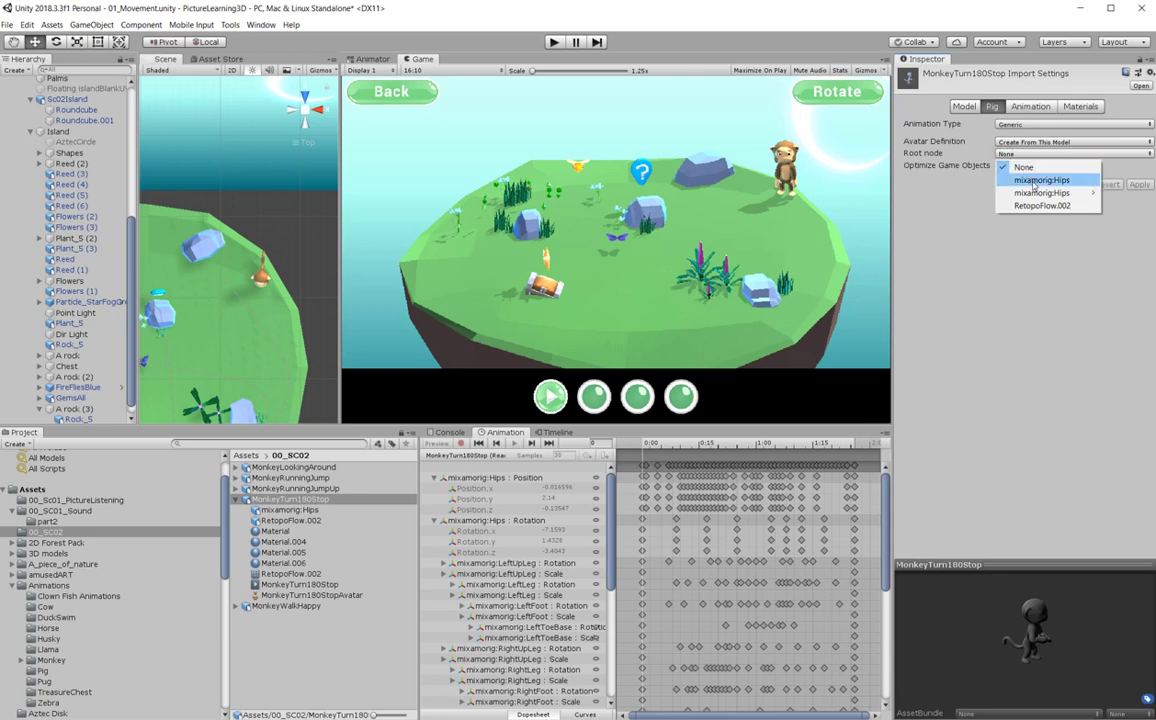
click(1033, 181)
click(1000, 166)
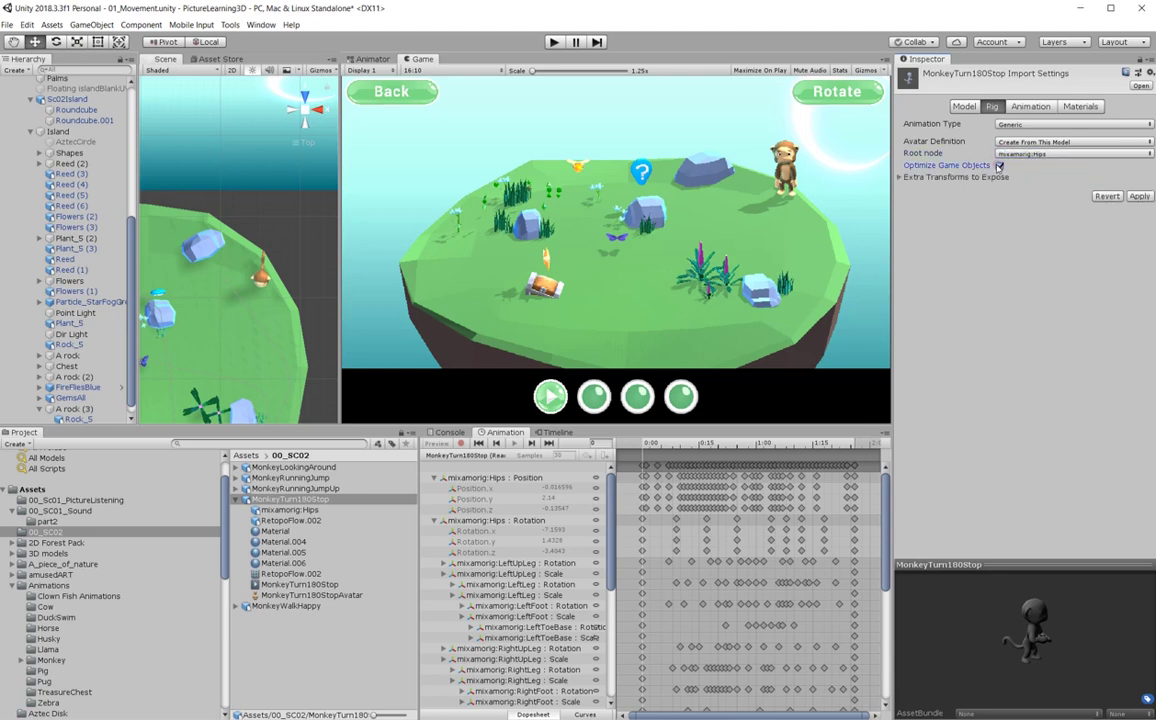
click(899, 177)
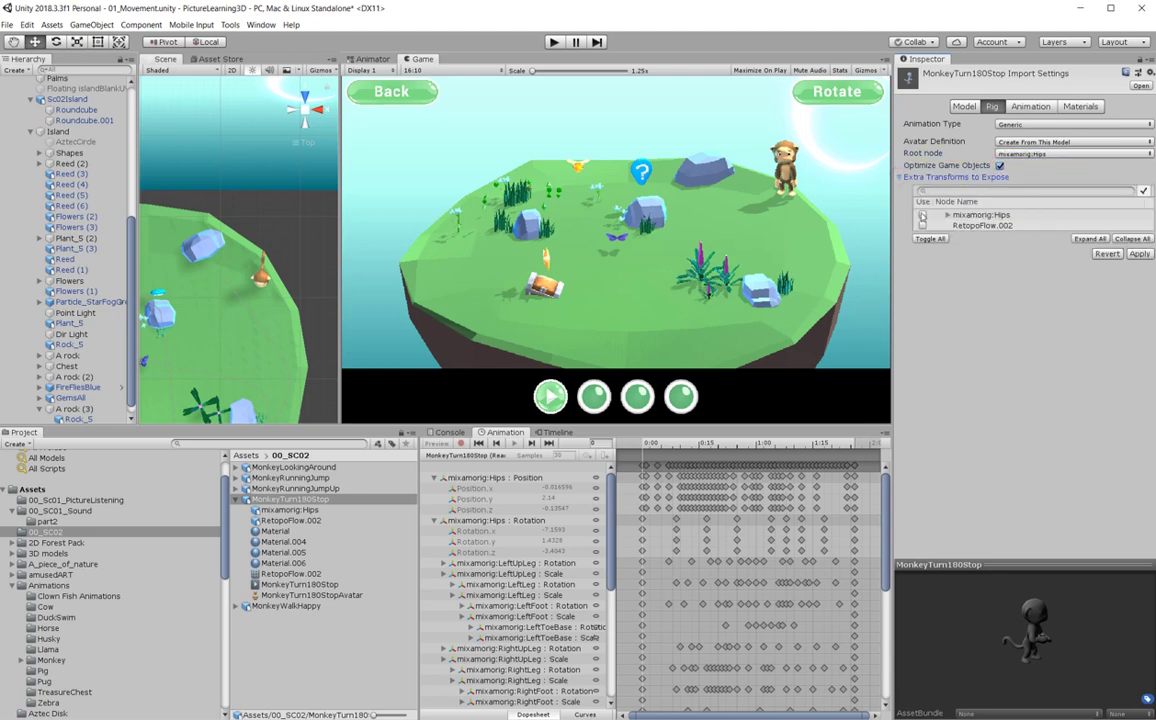
click(922, 215)
click(1139, 254)
In the Animation settings, base Root Transform Position (Y) on Root Node Position and apply
click(1030, 107)
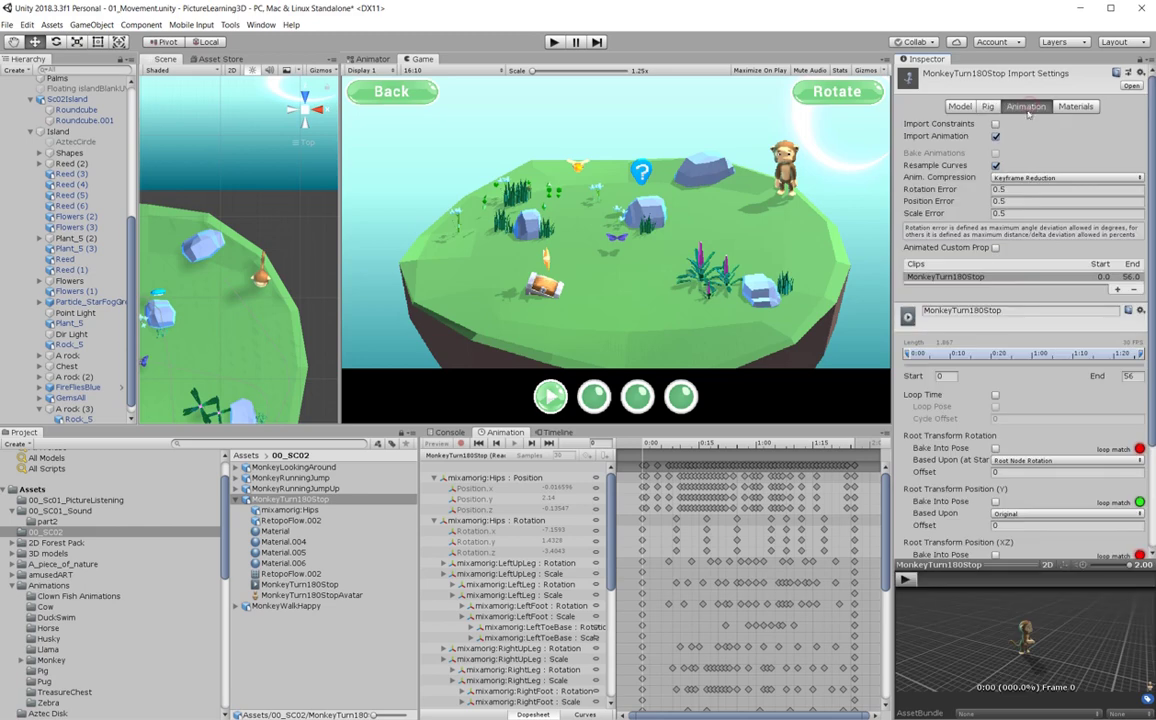
scroll(984, 261, down, 3)
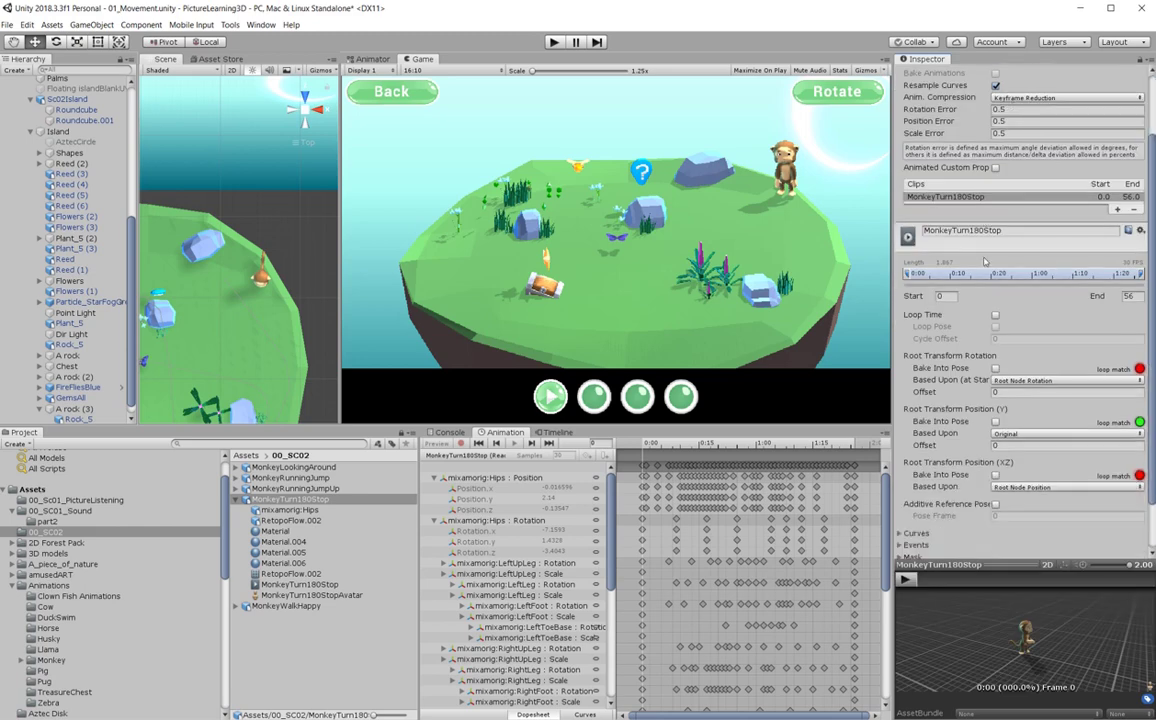
scroll(984, 261, down, 2)
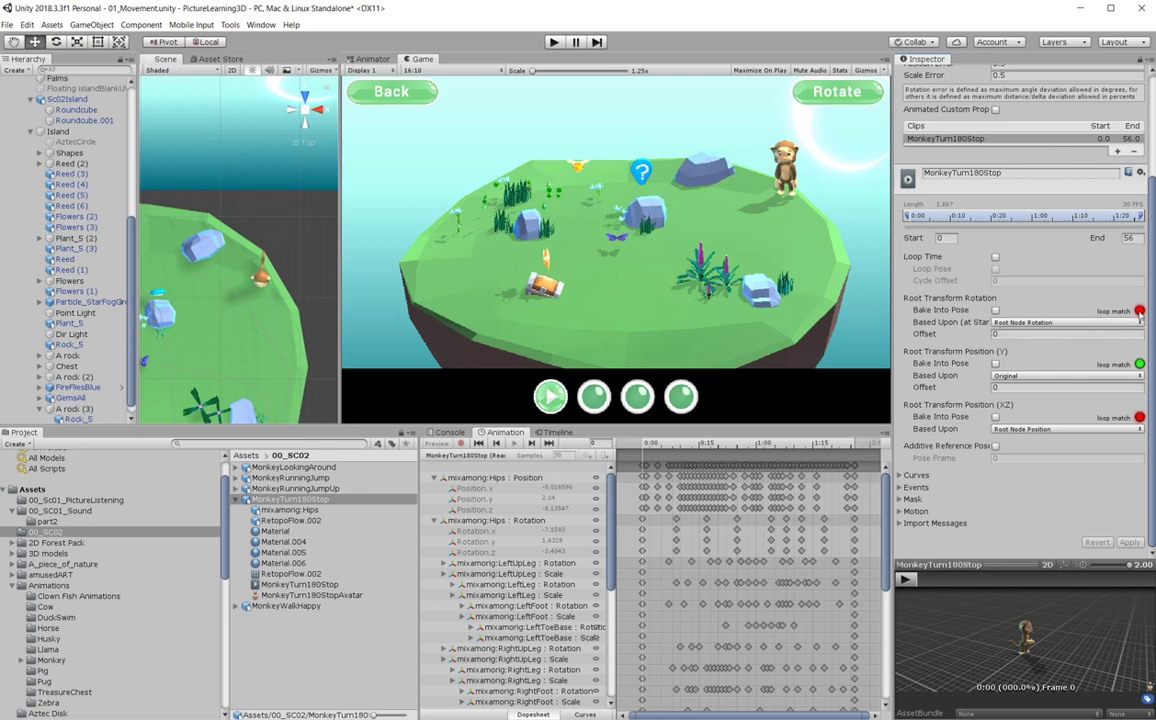
click(1061, 378)
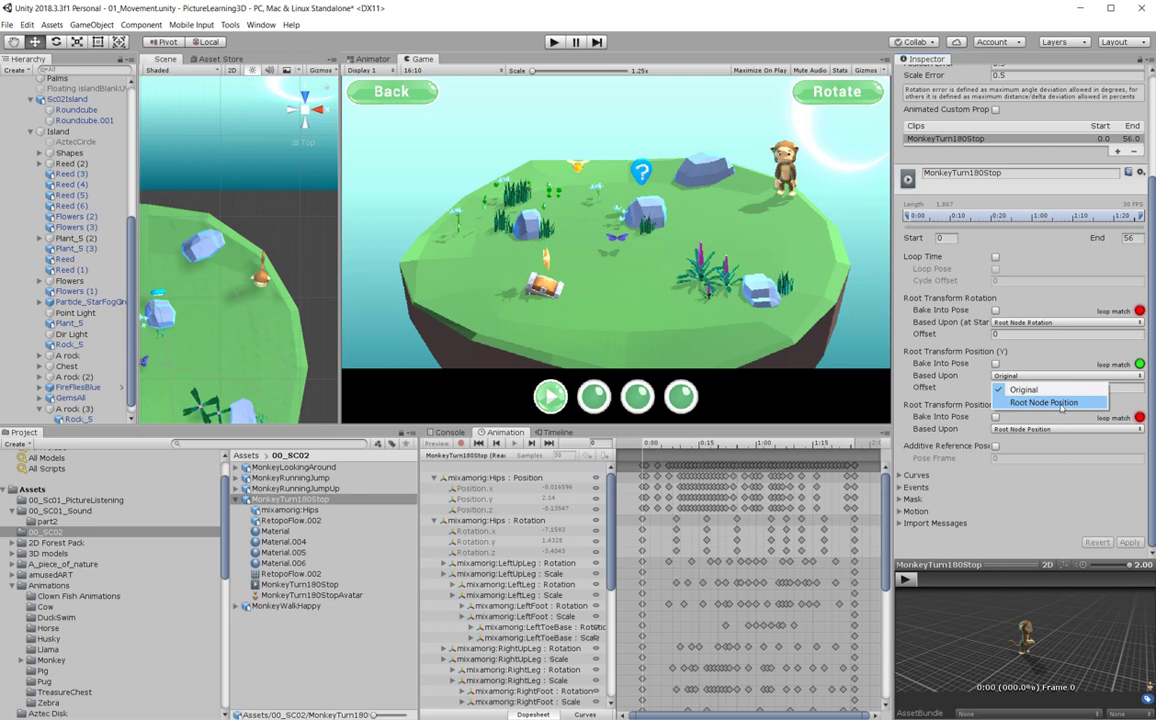
click(1061, 403)
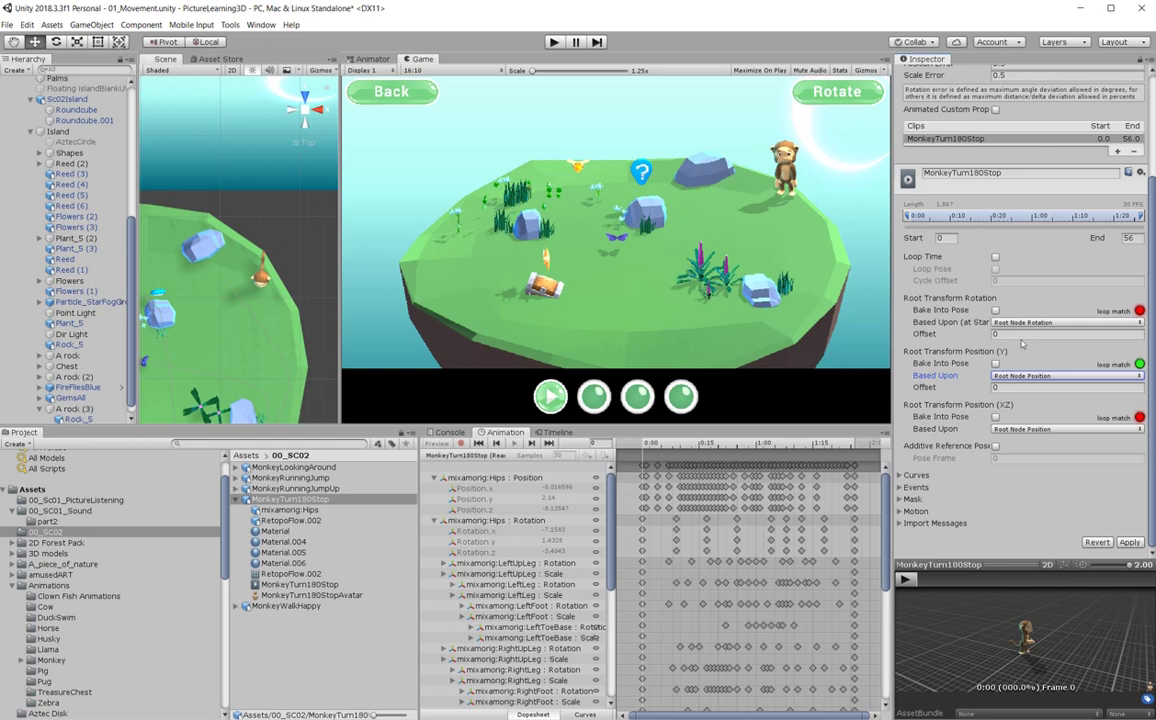
click(1129, 542)
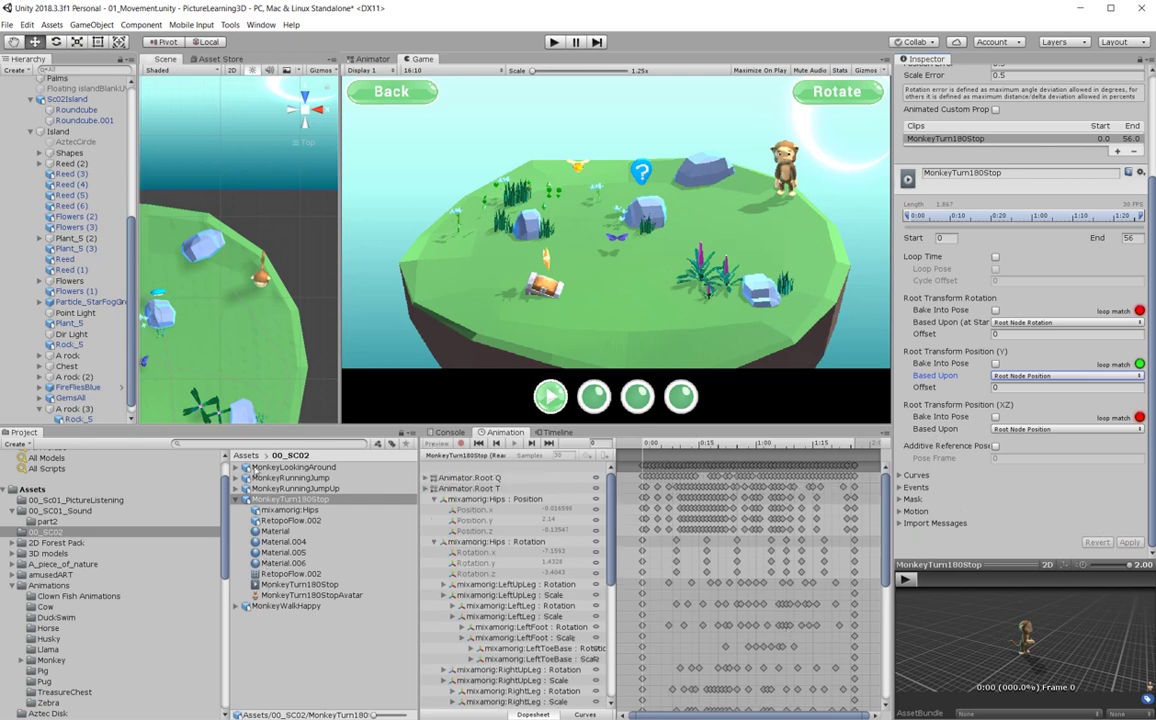
Add a MonkeyTurn180Stop state with a transition from MonkeyLookingAround, then start Play mode
click(369, 60)
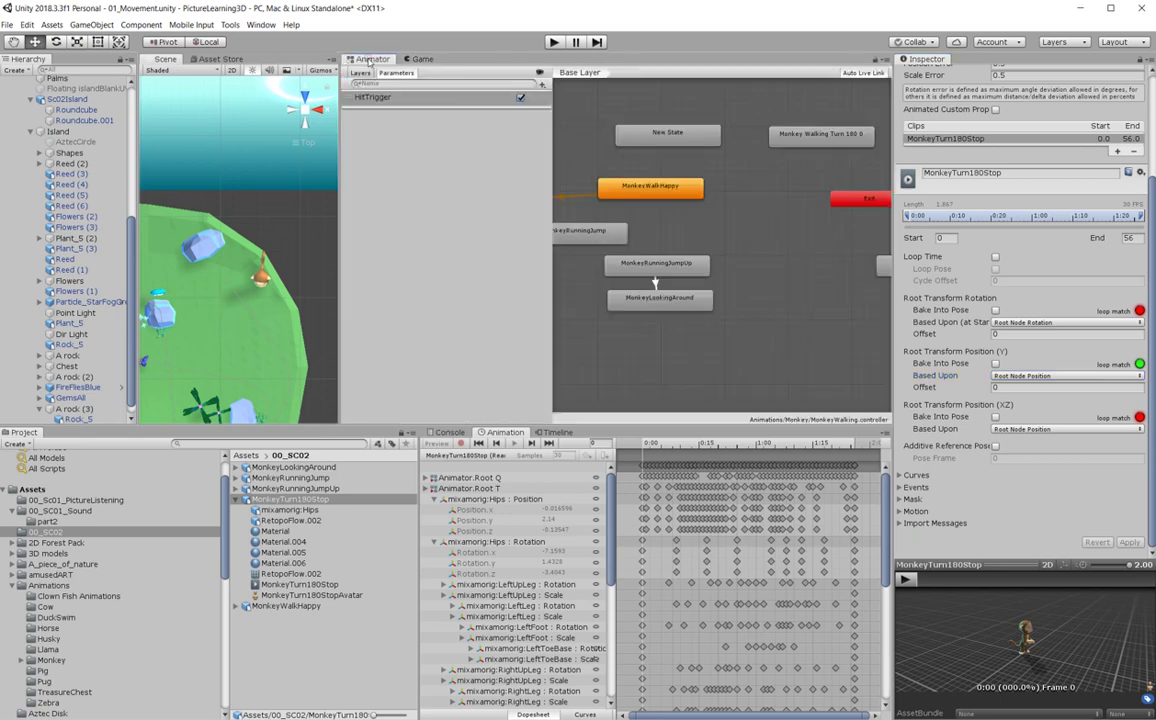
mouse_move(300, 584)
mouse_down()
mouse_move(700, 330)
mouse_move(685, 330)
mouse_up()
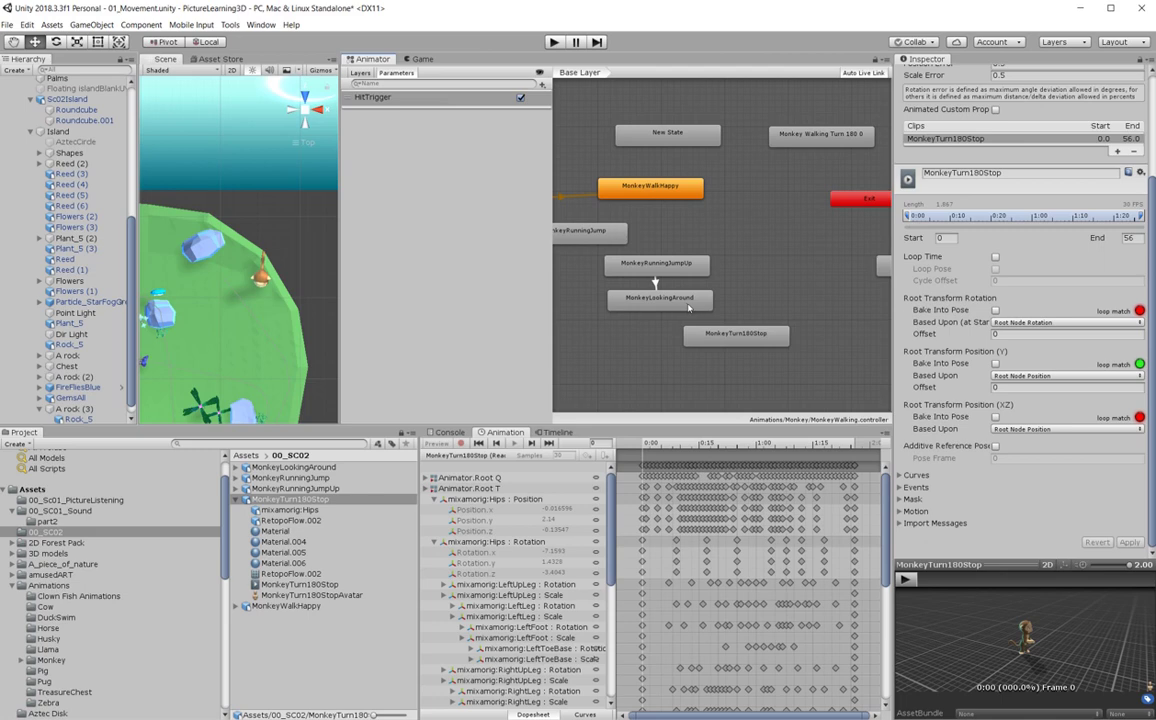
right_click(688, 308)
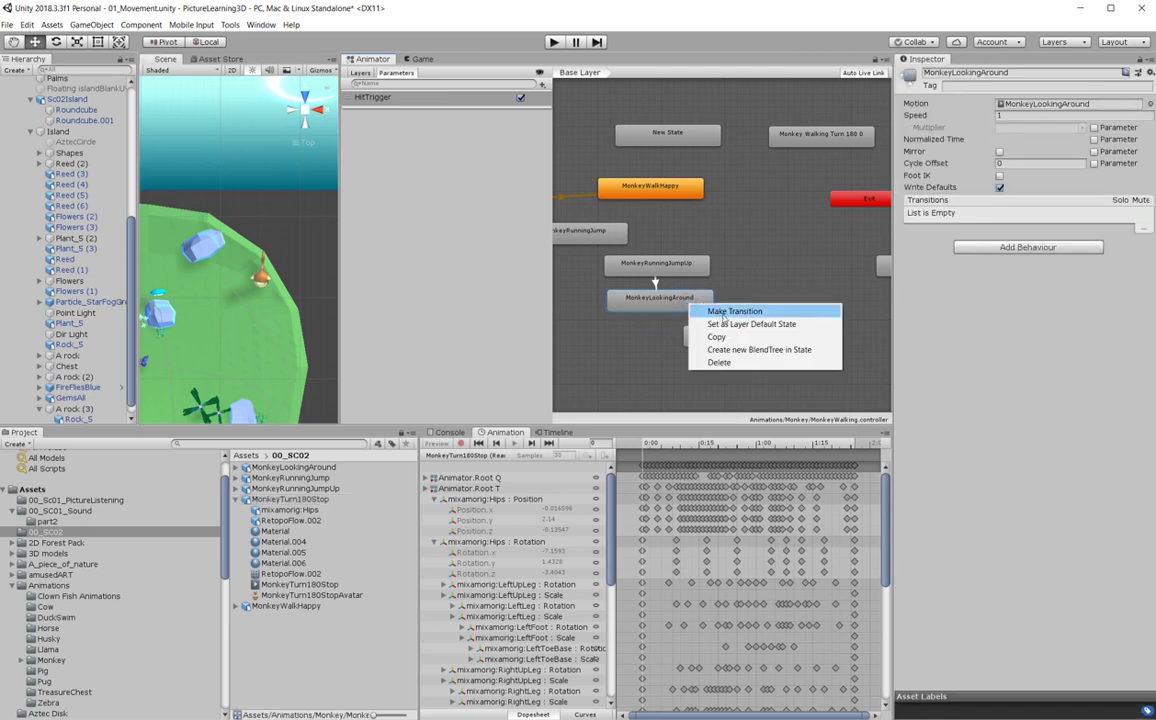
click(720, 311)
click(708, 341)
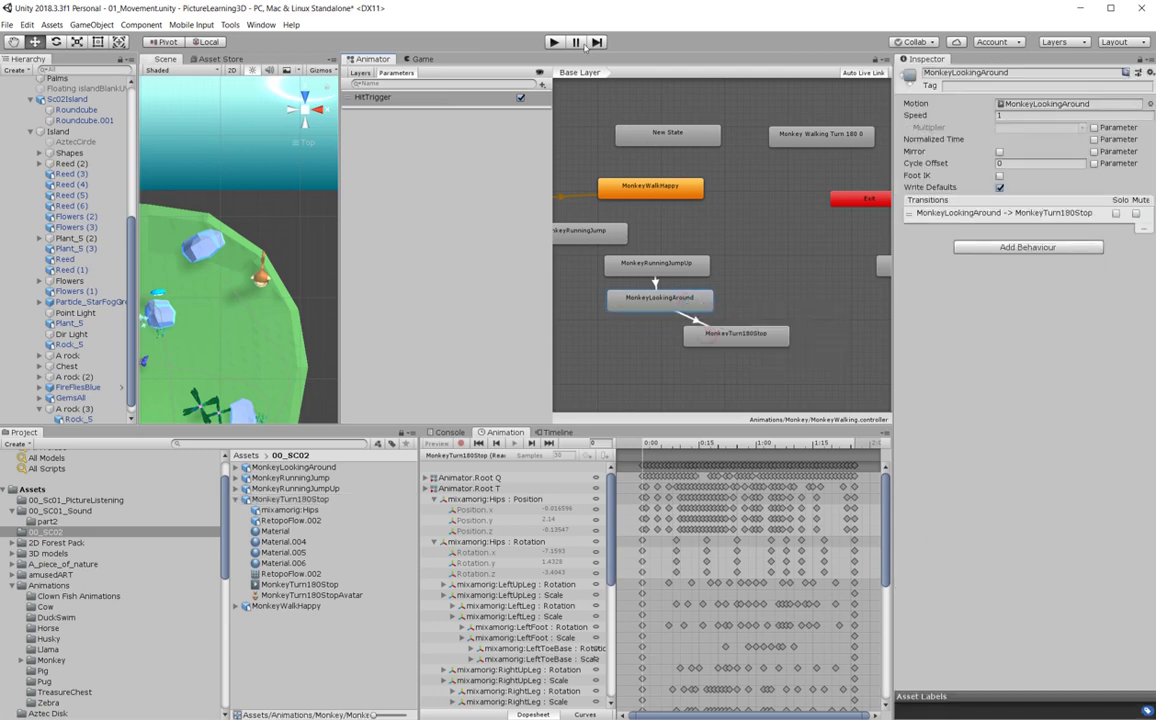
click(553, 42)
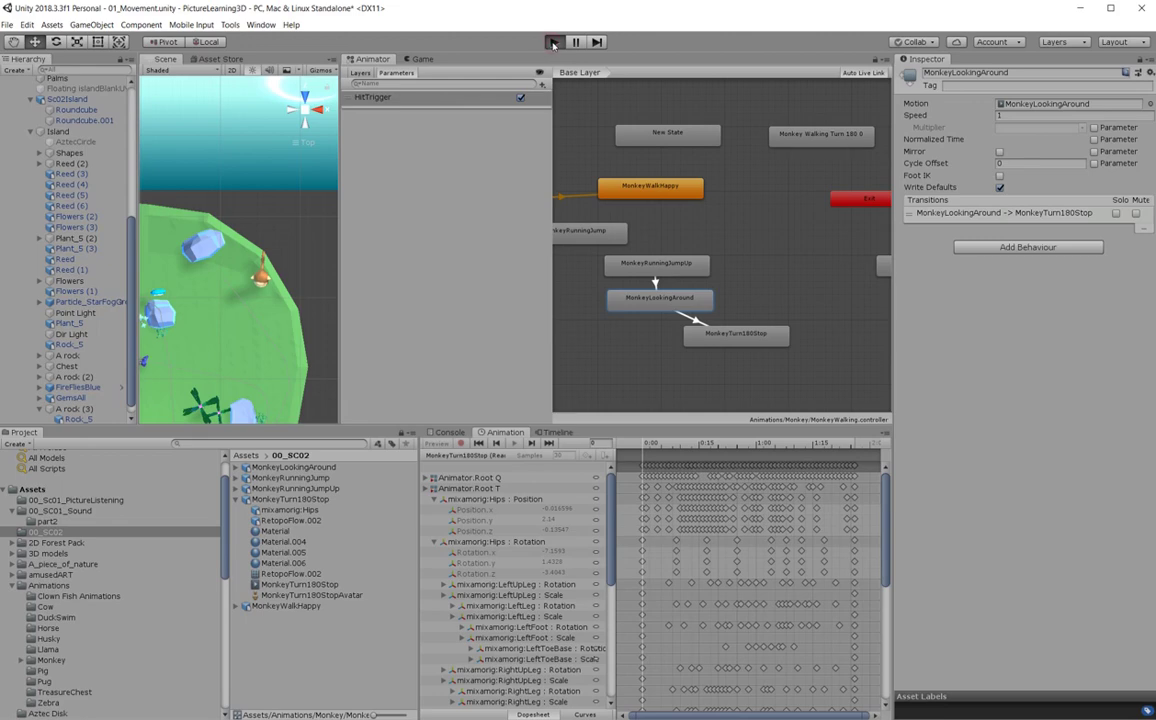